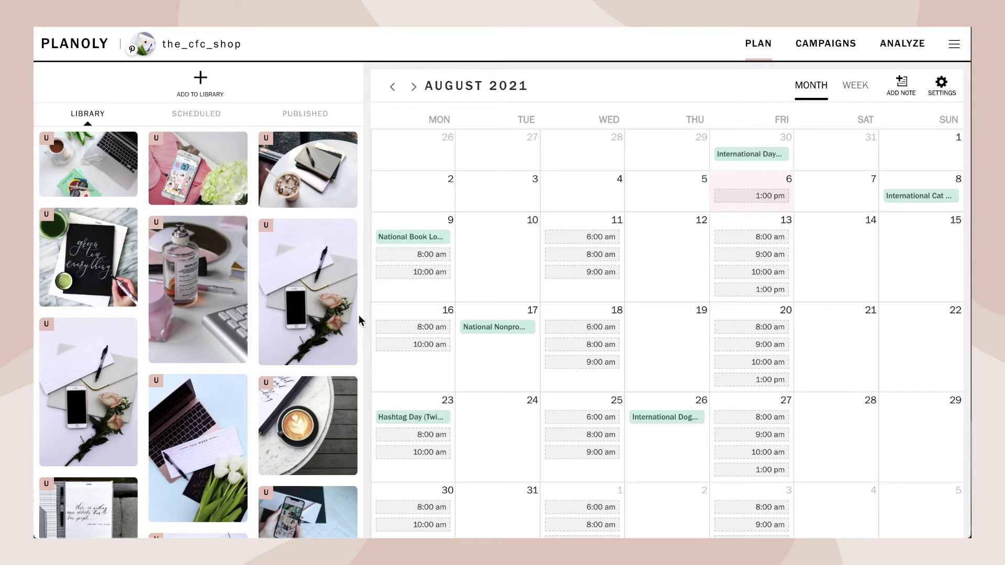
Step: Upload IMG_3289.jpg from the computer's Downloads folder into the Planoly library
left_click(205, 101)
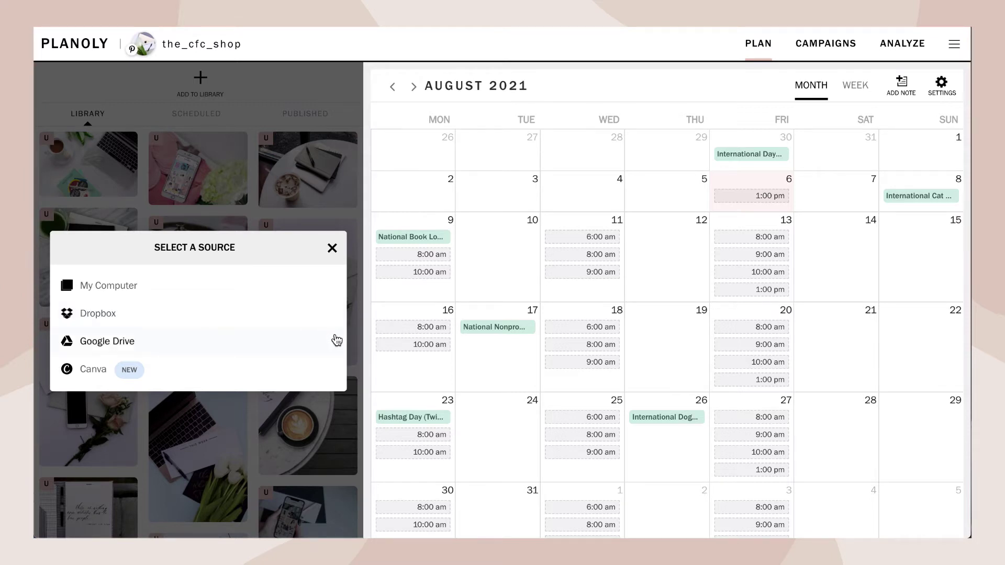
left_click(335, 372)
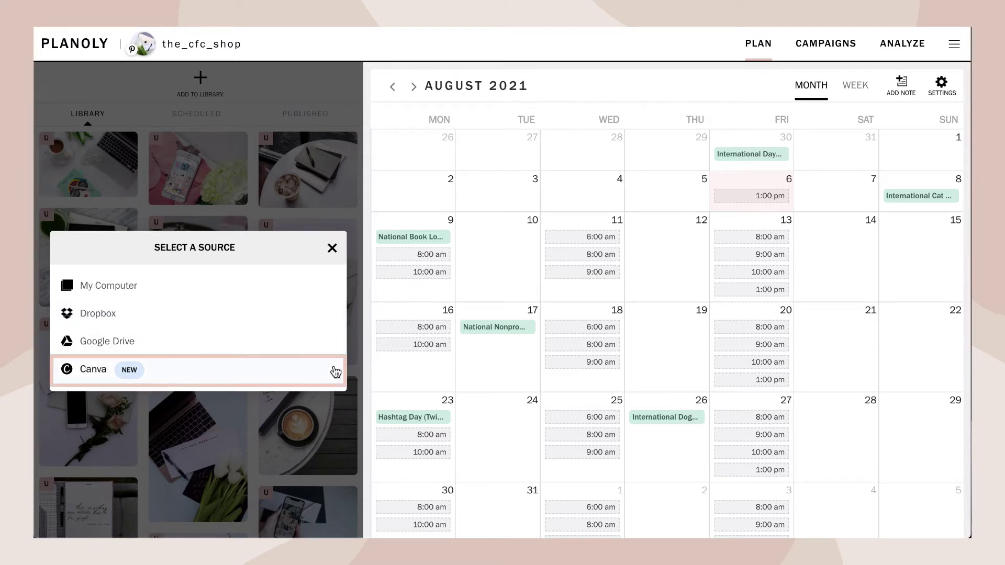
left_click(321, 290)
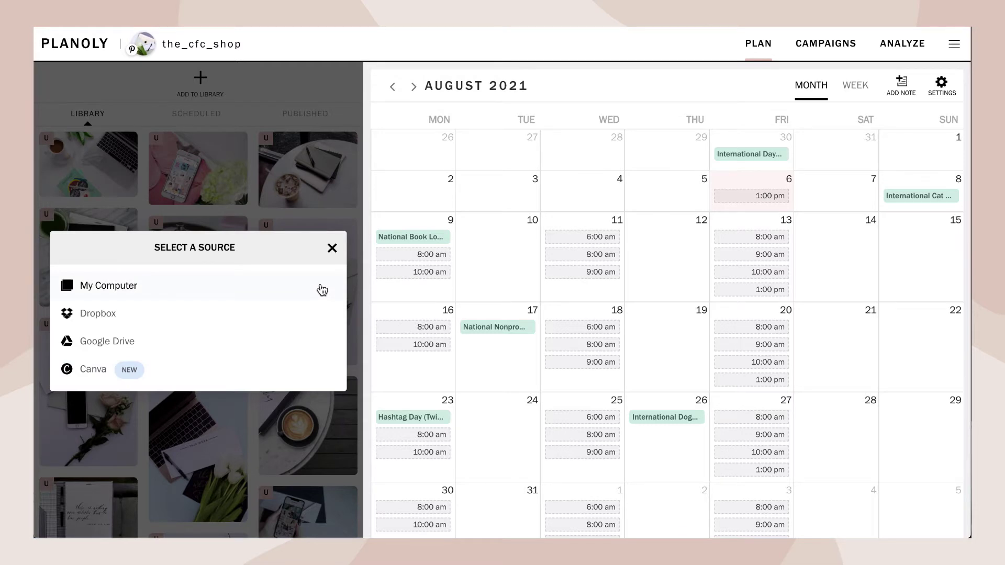
left_click(432, 138)
left_click(432, 150, "shift")
left_click(443, 151)
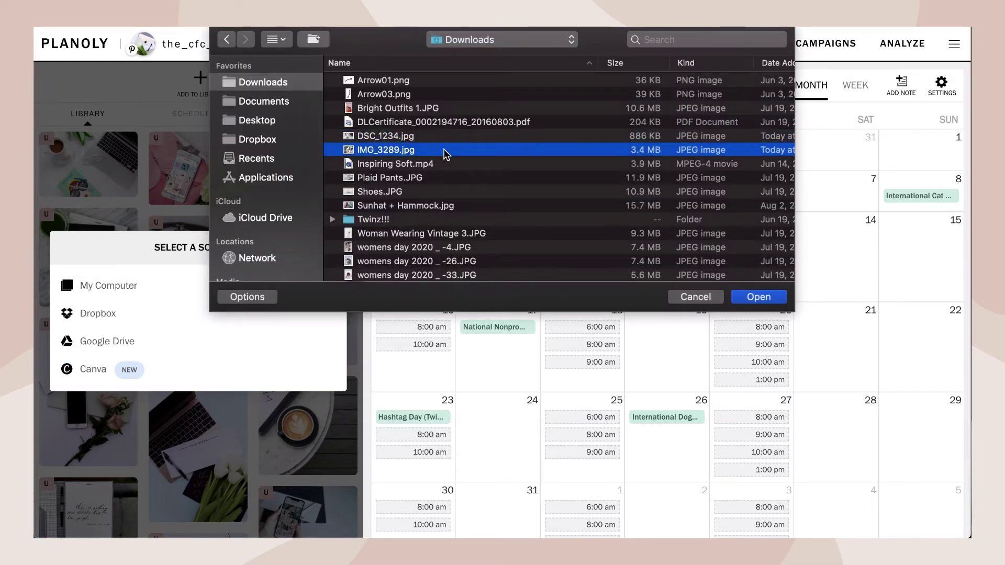
left_click(758, 297)
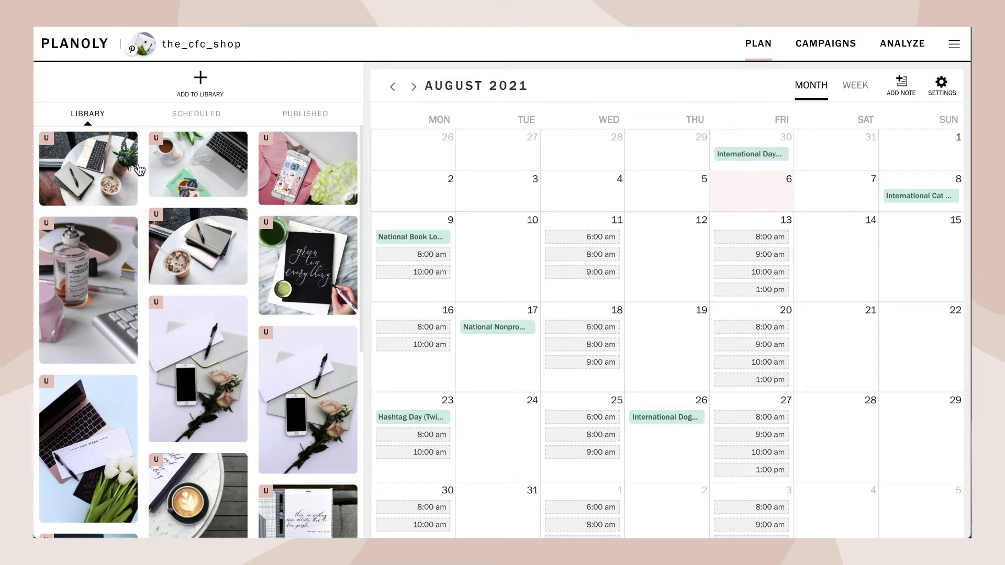
Step: Title the desk-photo pin 'The CFC Shop', paste its description, and link it to planoly.com
left_click(104, 194)
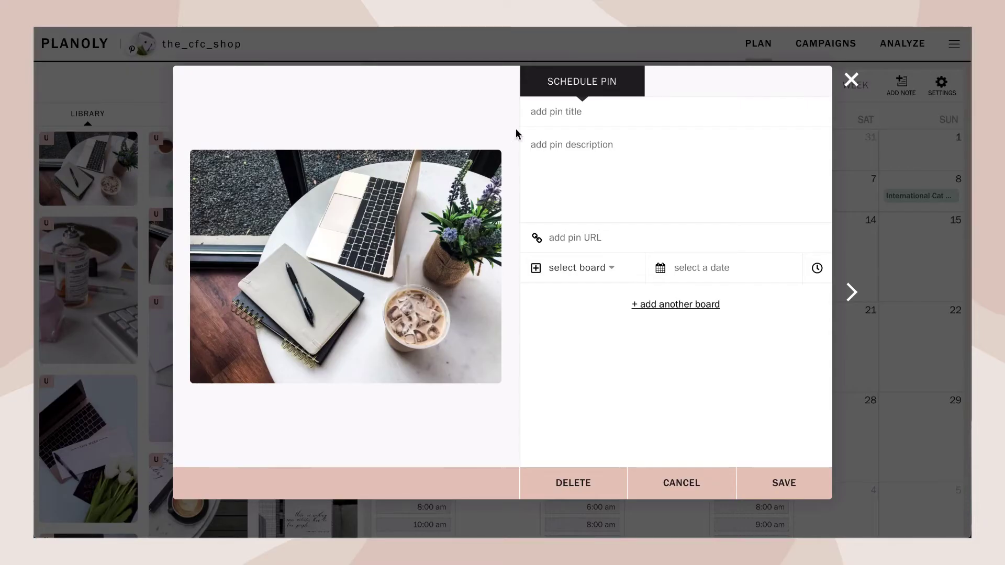
type("The CFC Shop")
left_click(537, 151)
type("All things coffee, flowers, and journaling!!")
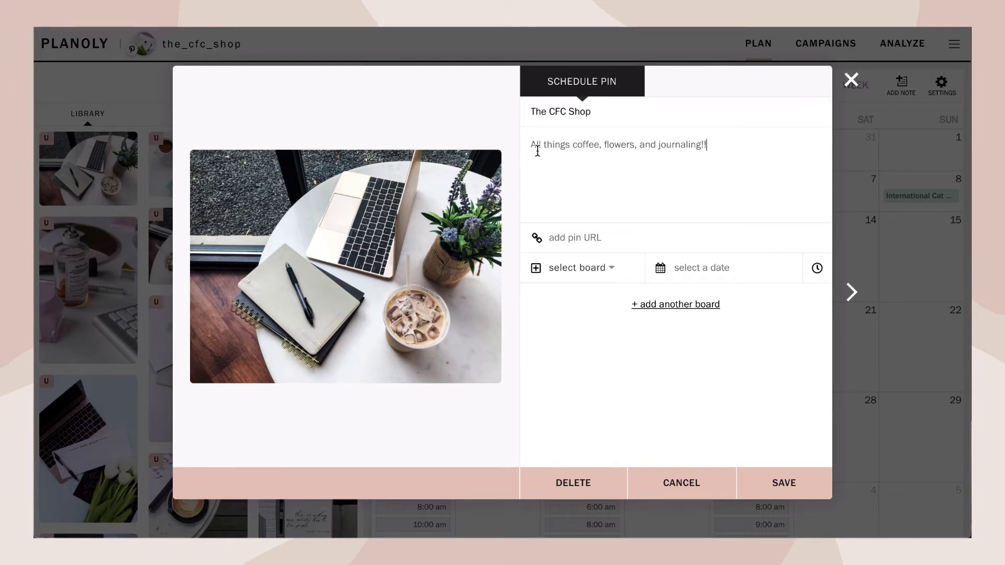
left_click(610, 237)
type("planoly.com")
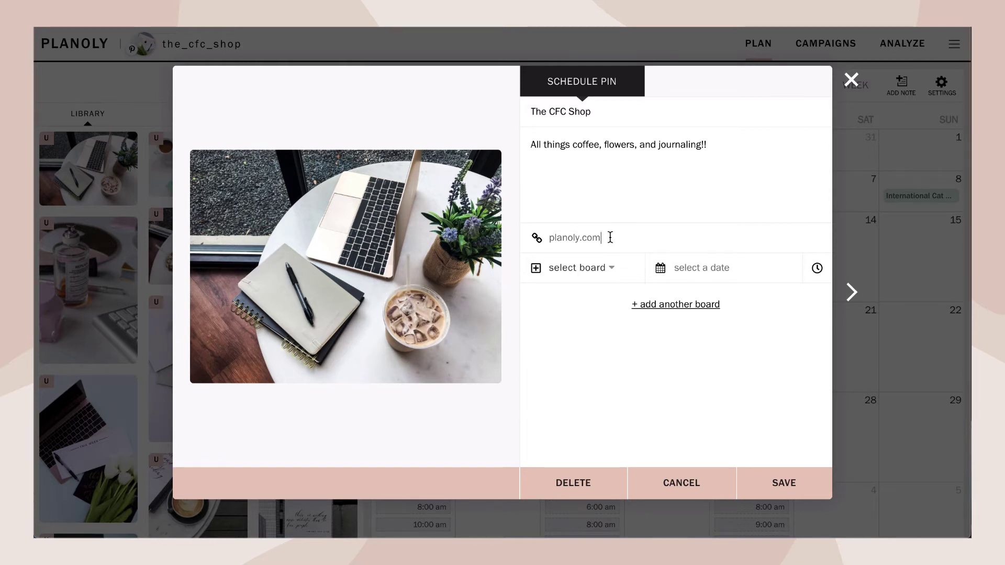
left_click(627, 268)
scroll(636, 377, "down", 5)
scroll(637, 377, "down", 2)
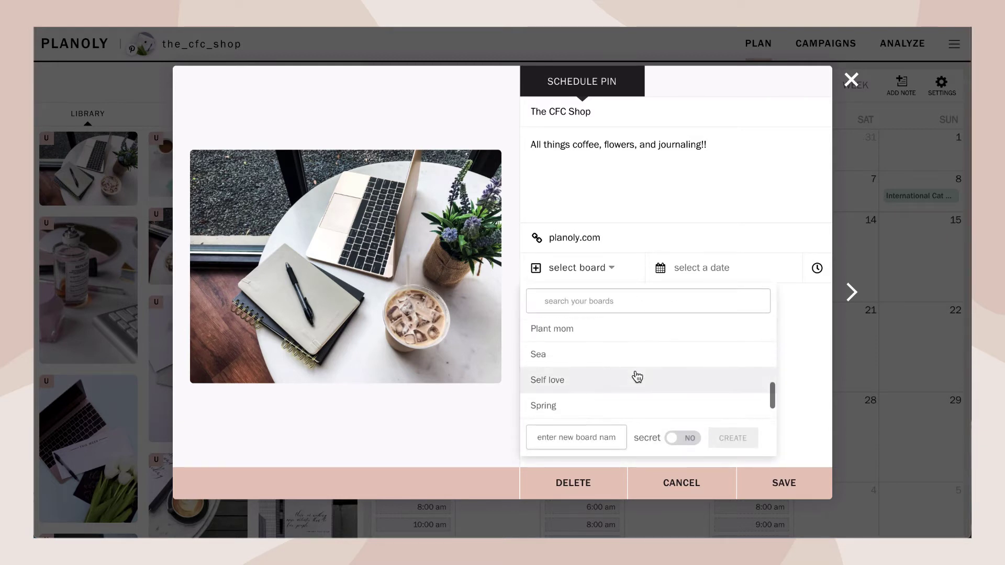
Step: Create a new board named 'work day' for the pin
left_click(624, 438)
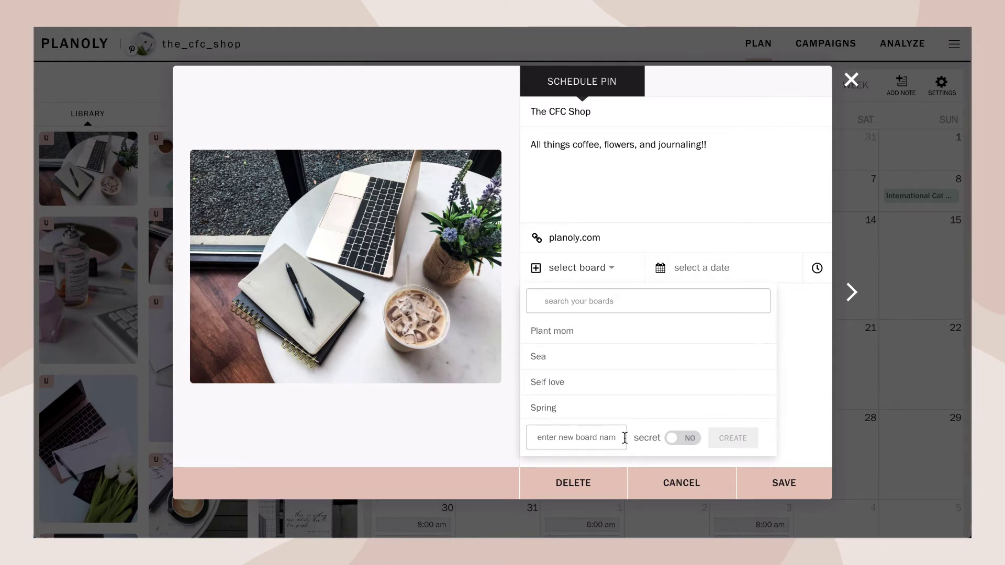
type("wor")
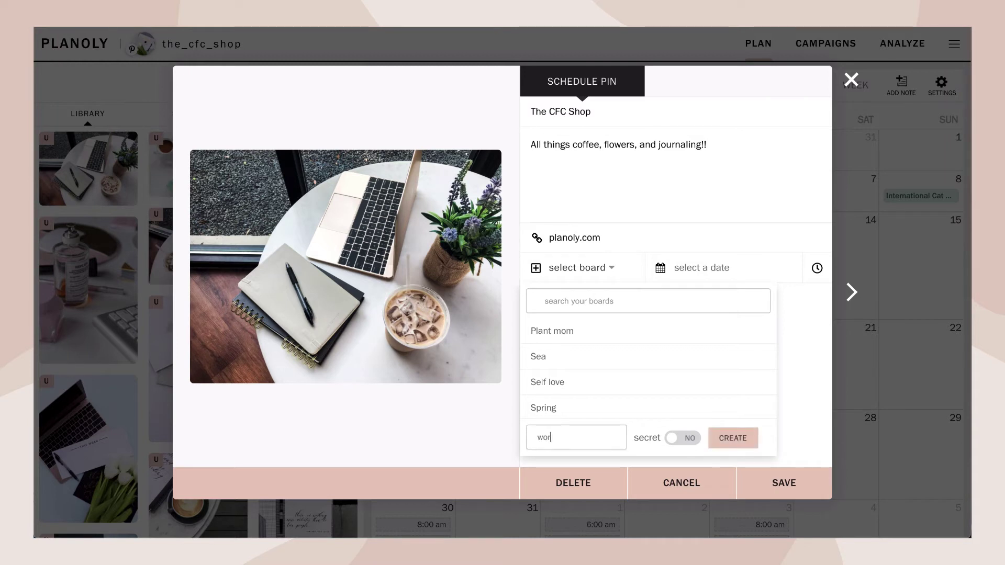
type("k day")
left_click(673, 442)
left_click(733, 447)
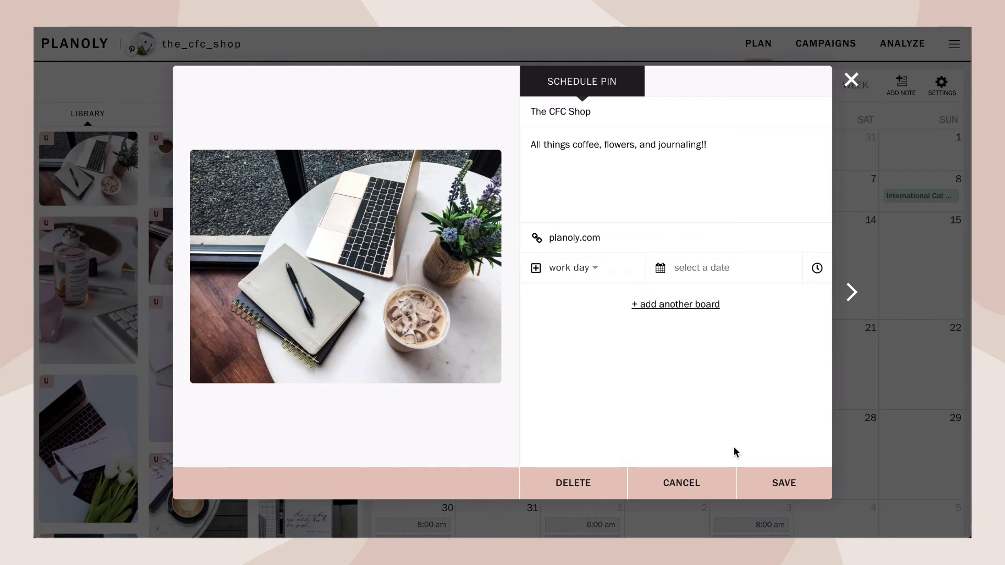
Step: Schedule the work day pin for August 13 at 02:30 pm
left_click(746, 268)
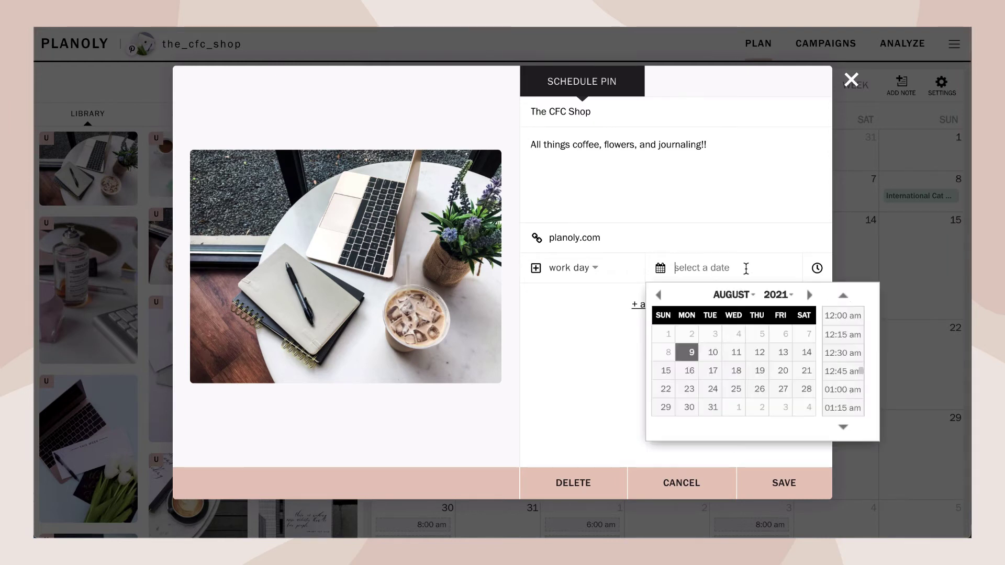
left_click(781, 360)
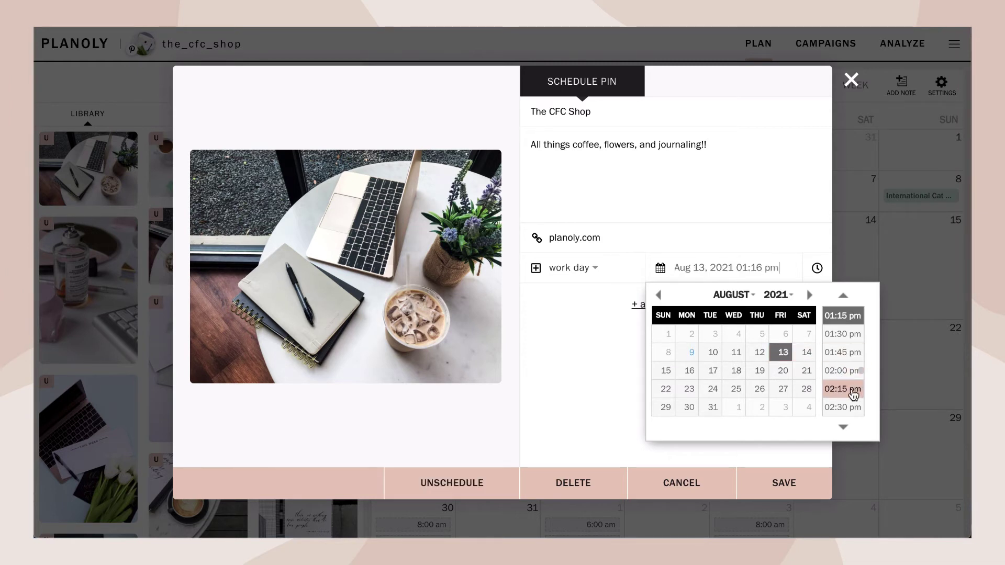
left_click(853, 408)
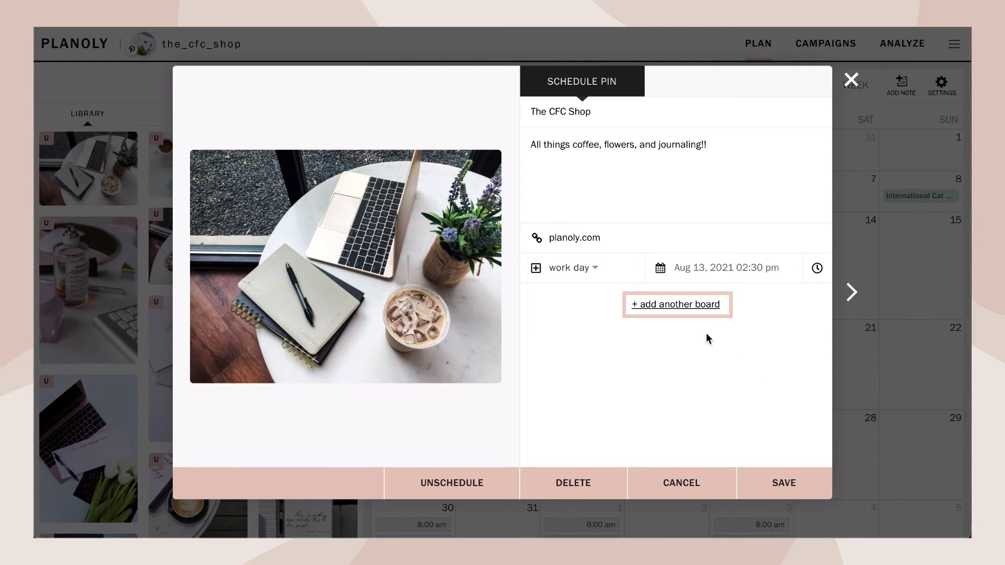
Step: Add Coffee as a second board, scheduled for August 13 at 02:15 pm
left_click(685, 311)
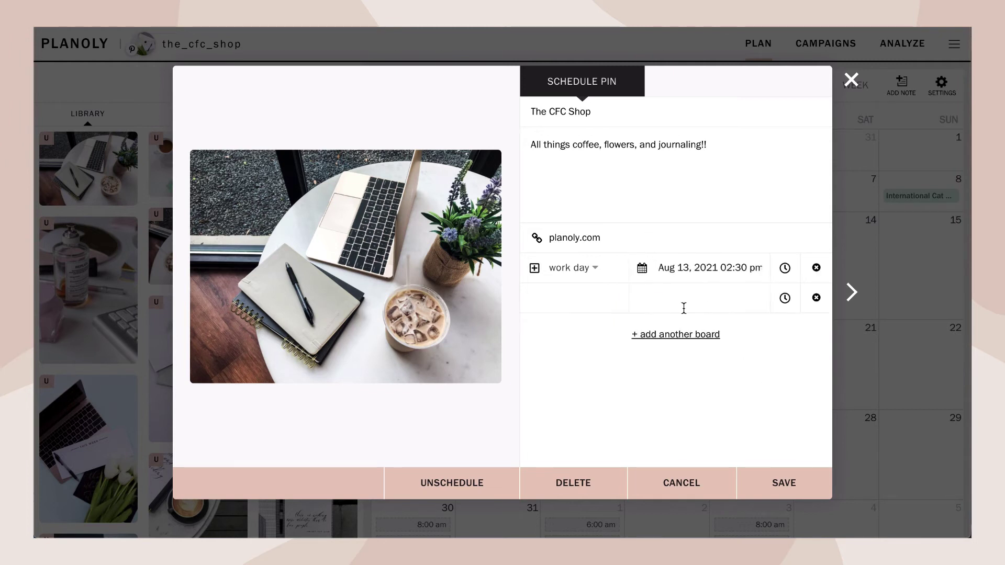
left_click(613, 300)
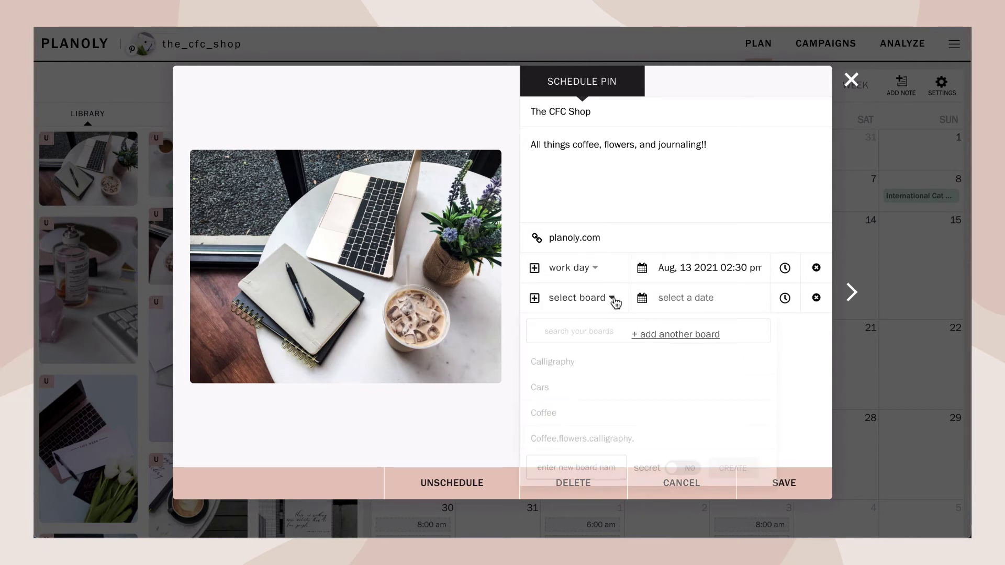
left_click(610, 424)
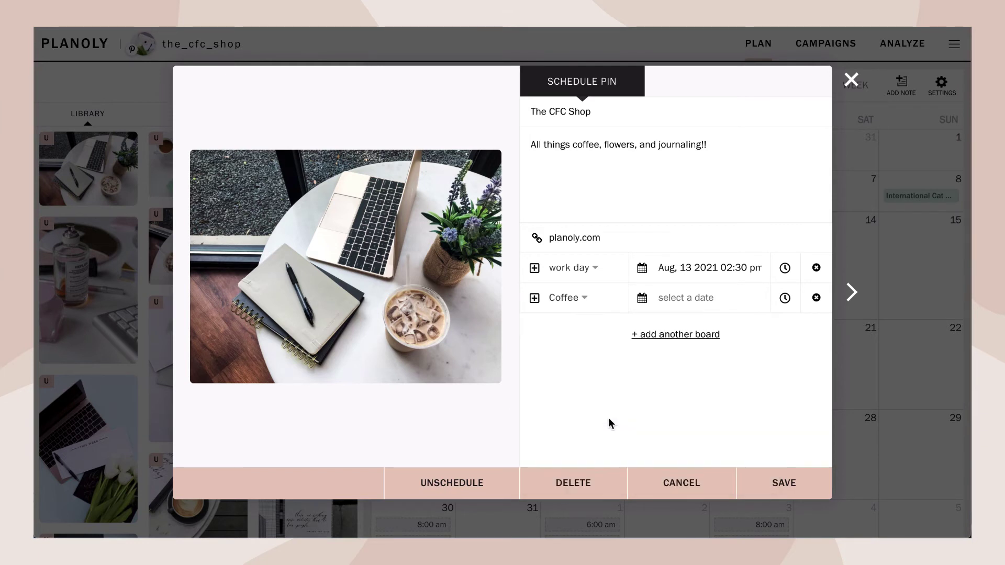
left_click(752, 302)
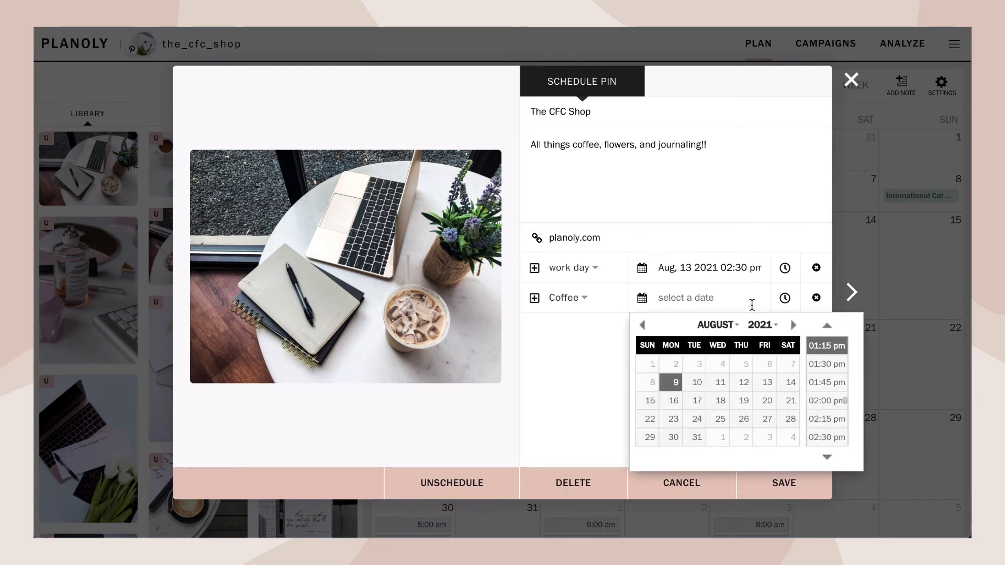
left_click(766, 388)
left_click(823, 422)
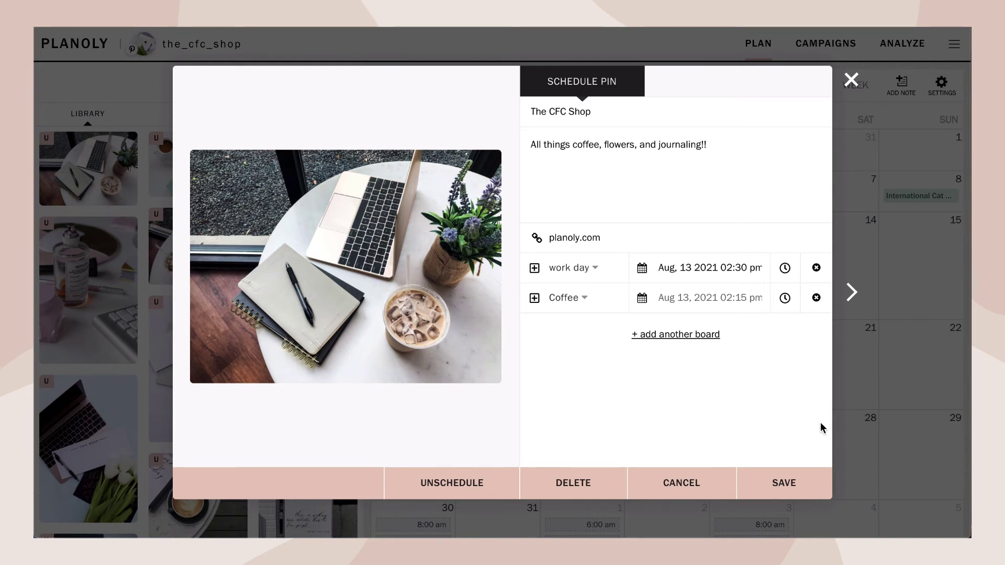
Step: Save the pin and show the scheduled posts on the calendar
left_click(810, 498)
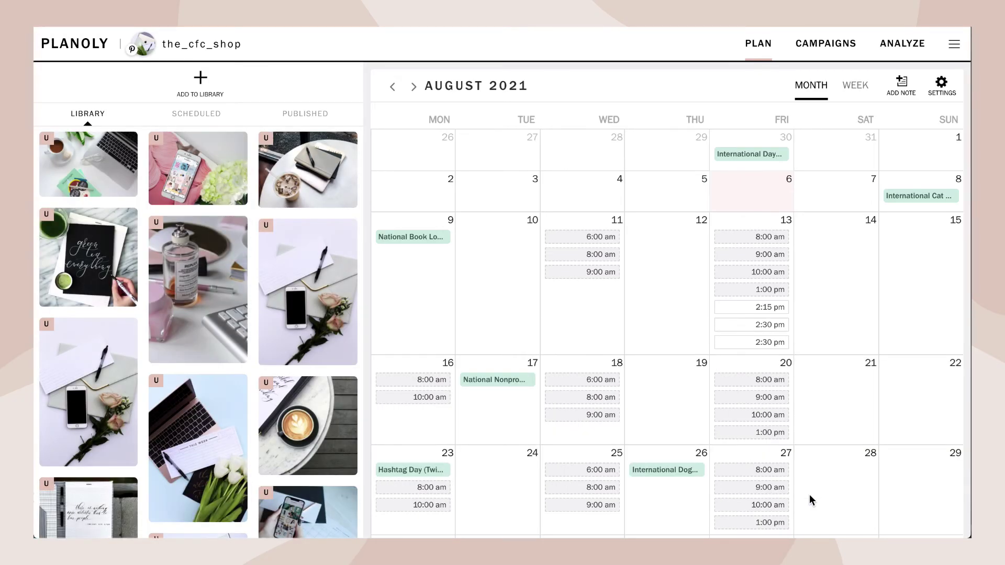
left_click(196, 120)
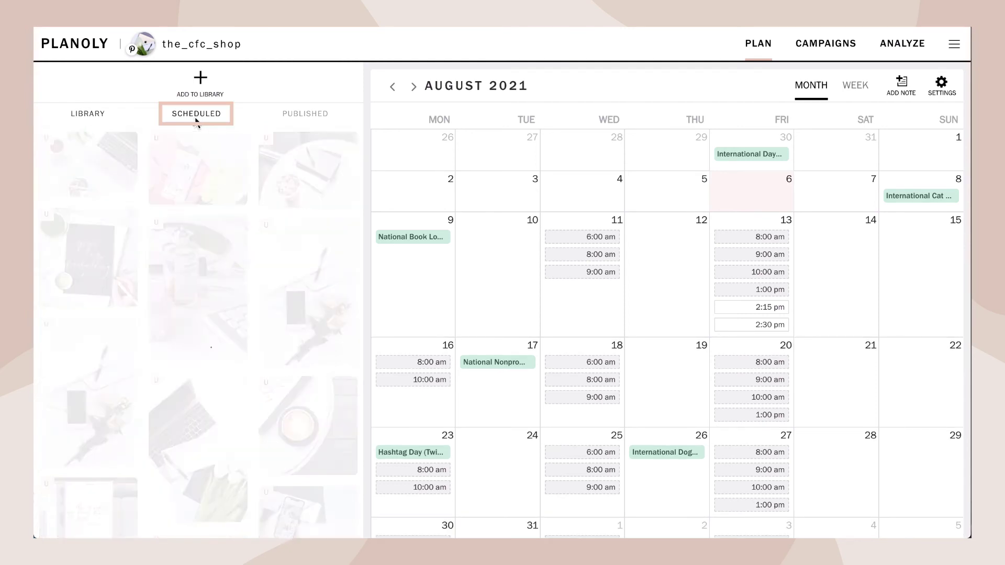